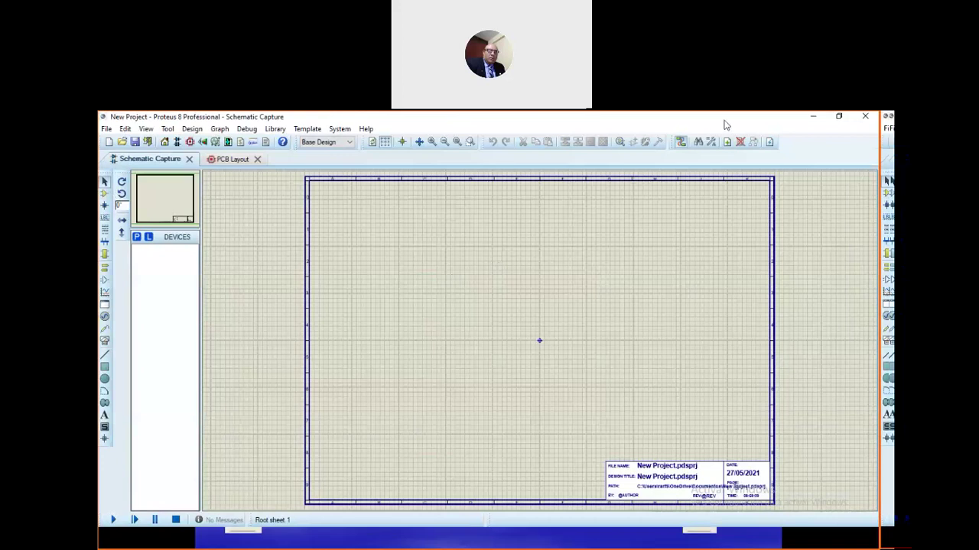
Step: Launch the Windows screen magnifier (Lupa) over the schematic
key(super)
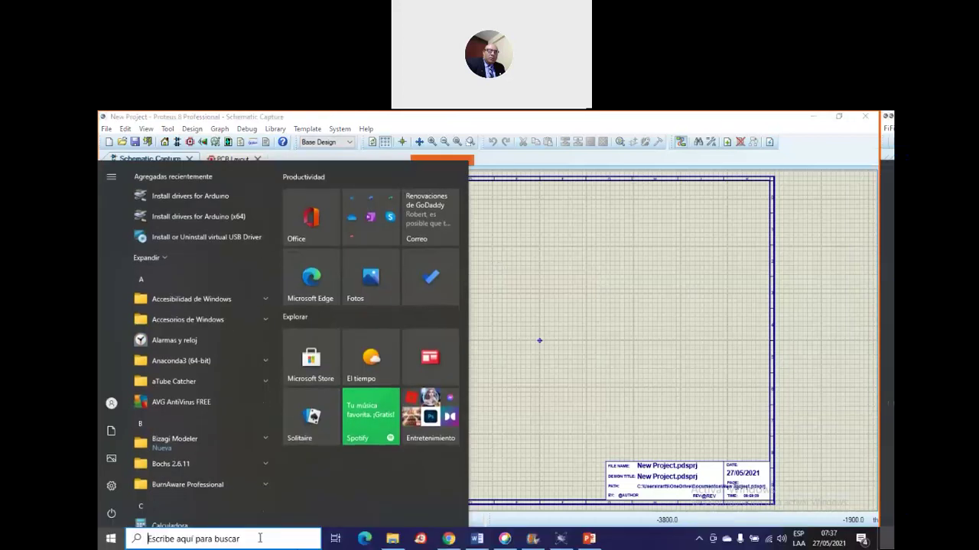
text(lupa)
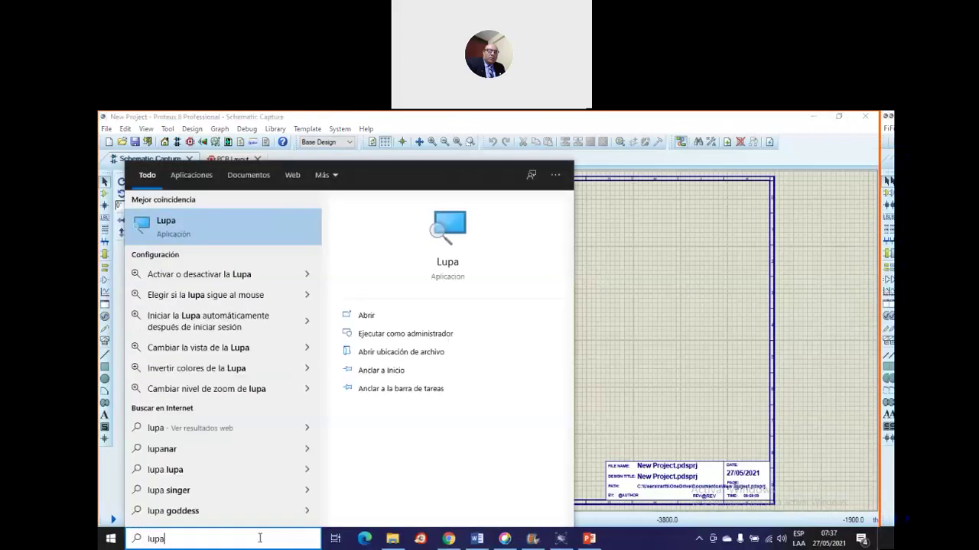
key(Return)
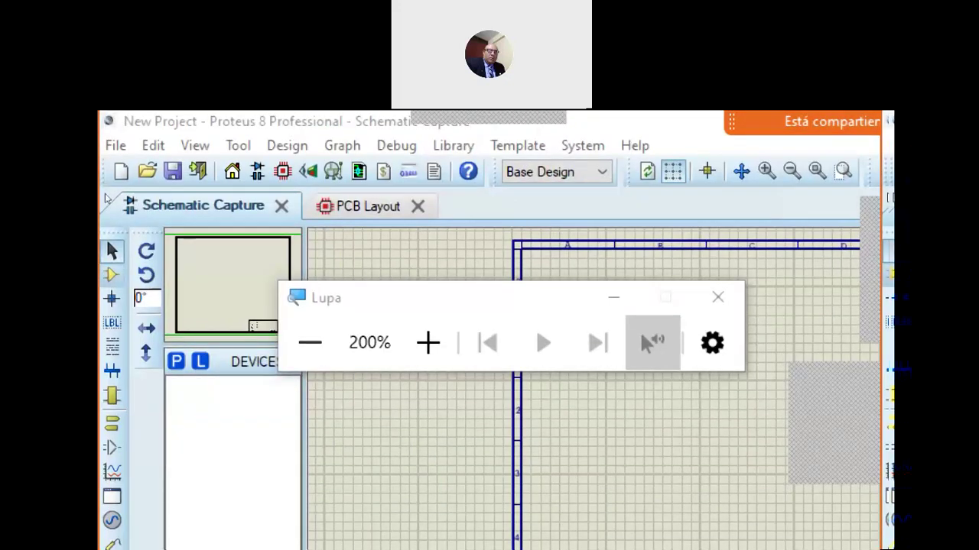
Step: Activate Component mode, open the Pick Devices library and reduce the screen magnification to 100%
click(107, 200)
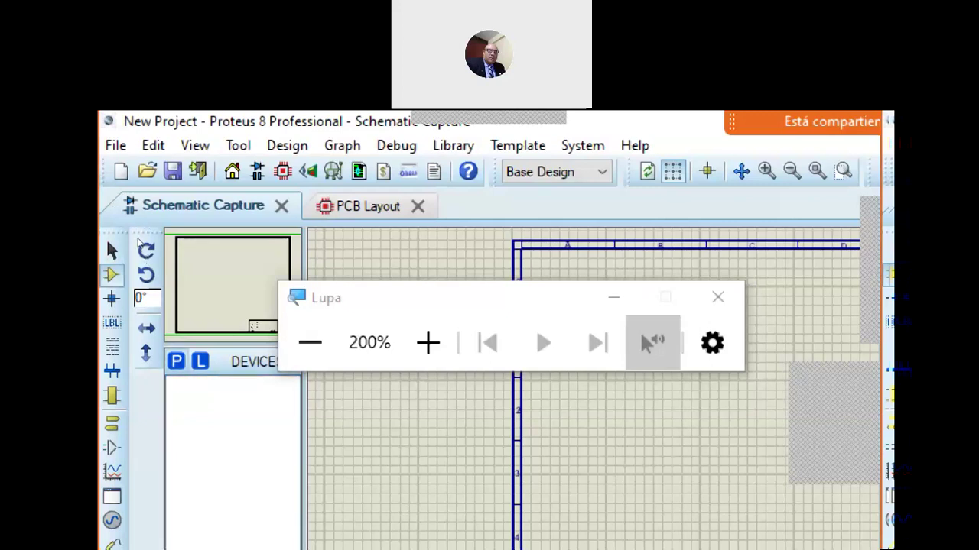
click(176, 361)
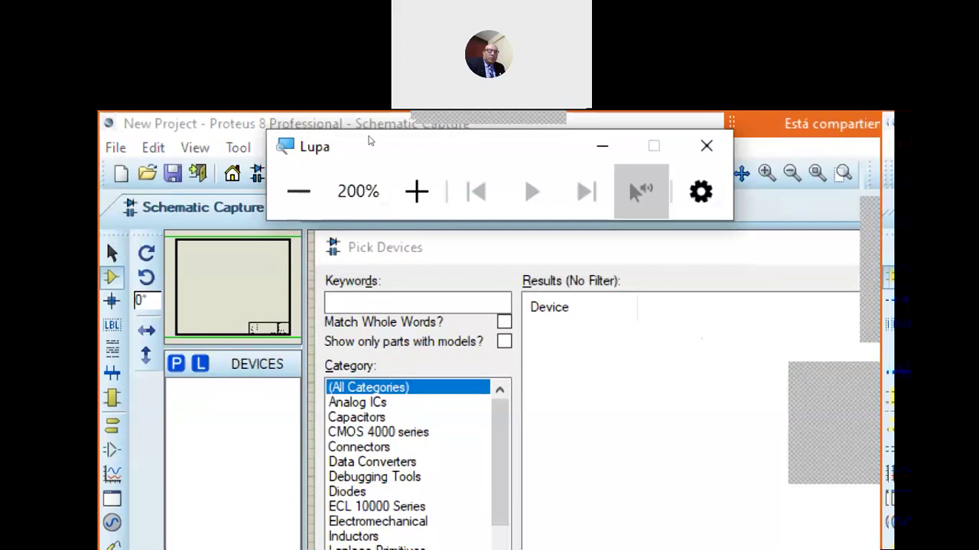
click(299, 191)
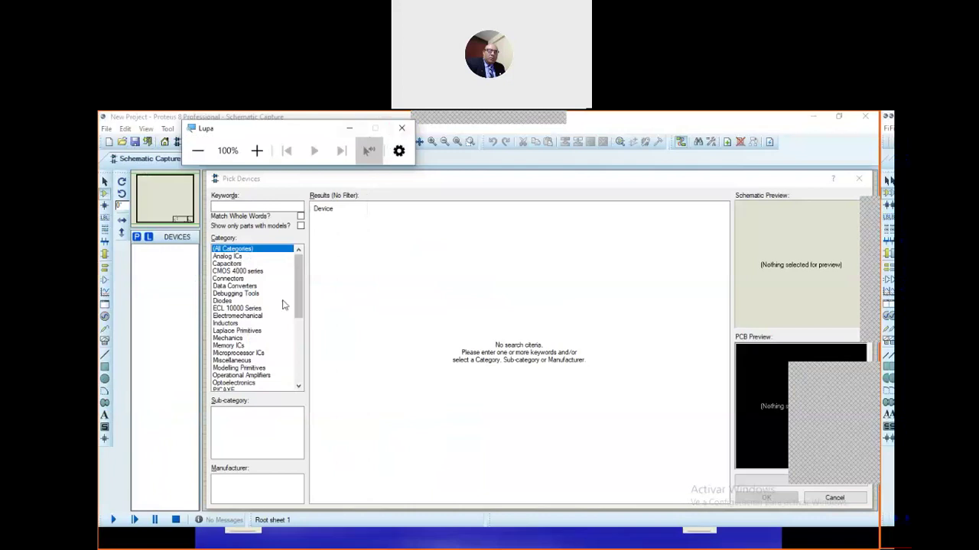
Step: Browse the device categories from Analog ICs and Capacitors through Debugging Tools to Electromechanical
click(250, 258)
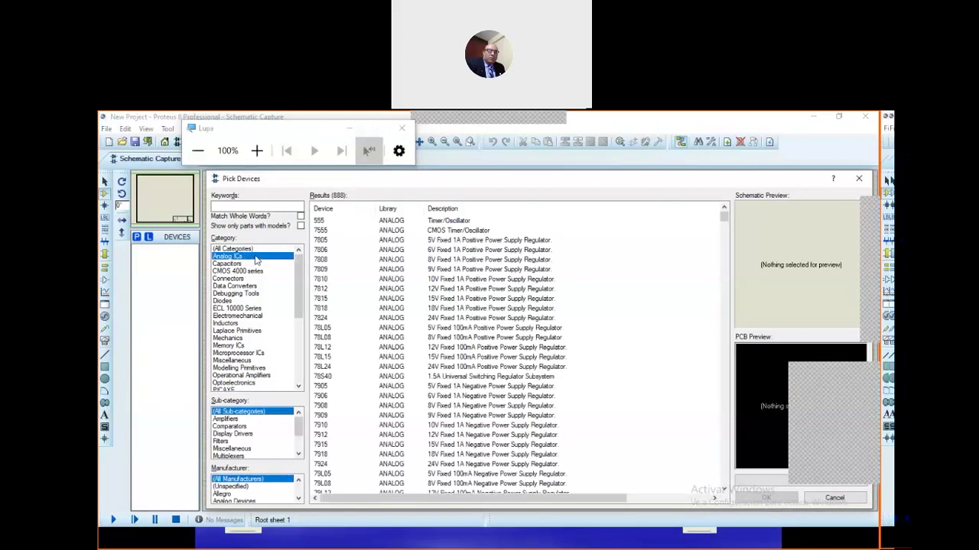
click(249, 263)
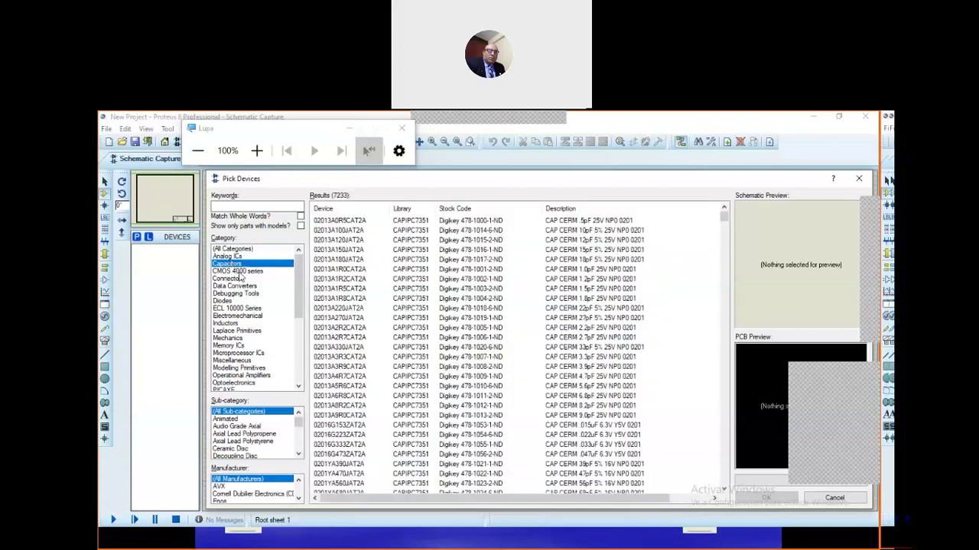
click(239, 272)
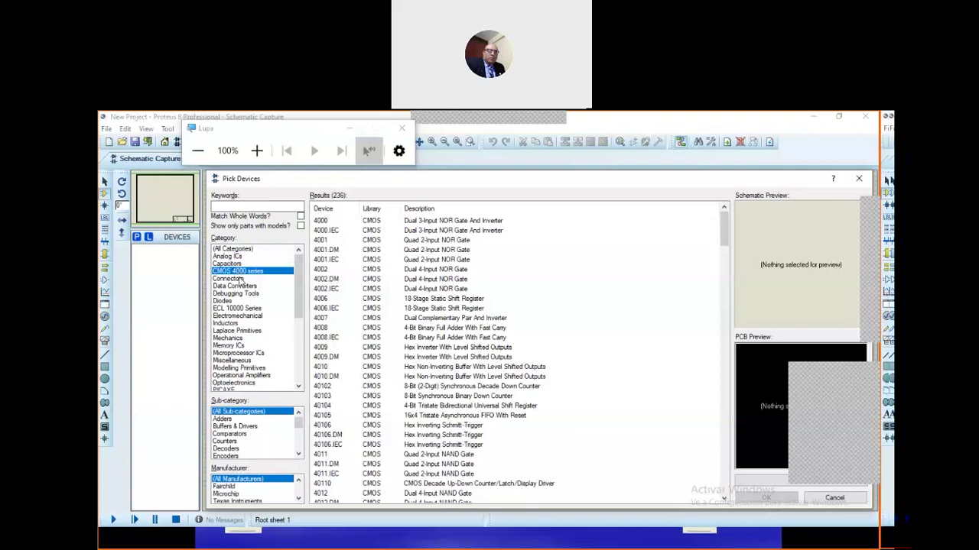
click(244, 285)
key(Down)
key(Down)
key(Down)
key(Down)
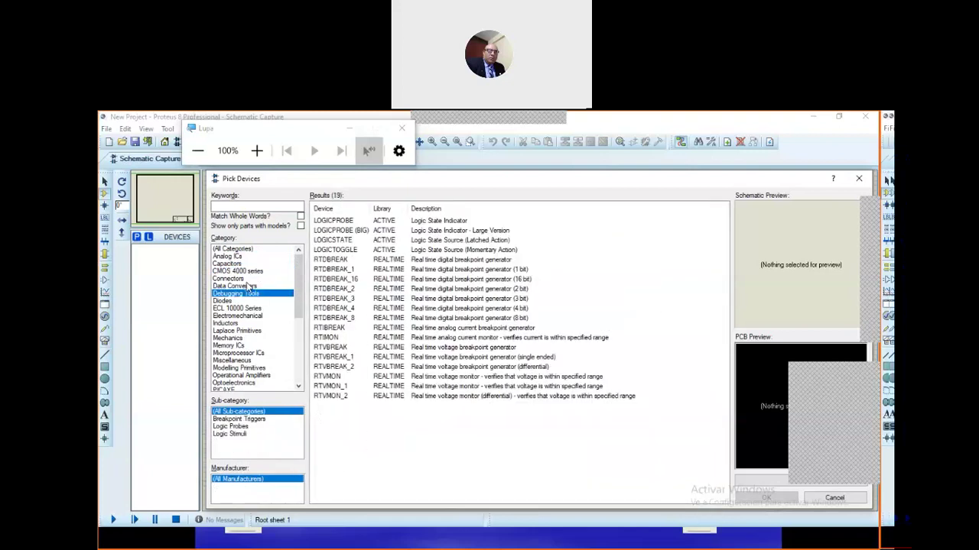
key(Down)
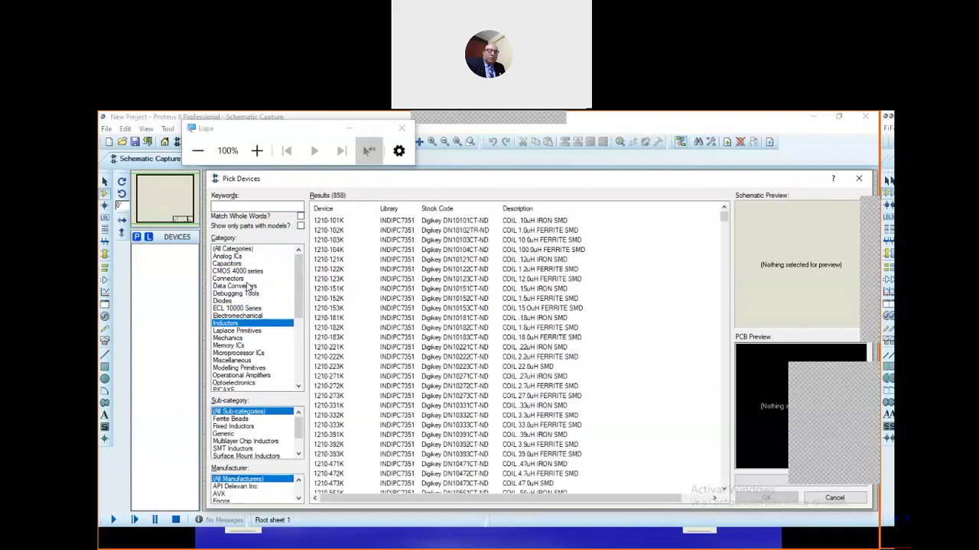
key(Up)
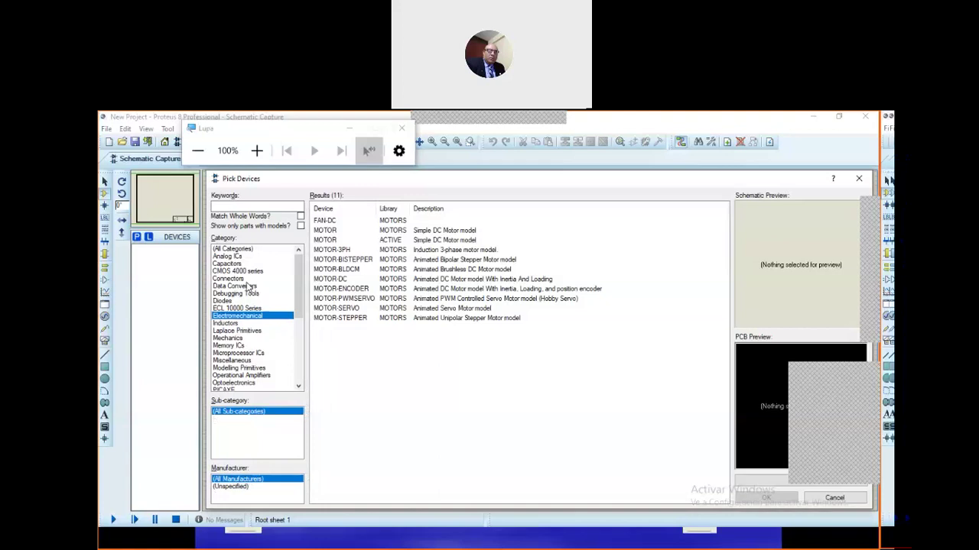
Step: Preview the Electromechanical motor models, including both MOTOR entries, MOTOR-3PH, MOTOR-BISTEPPER, MOTOR-BLDCM and MOTOR-DC
click(457, 232)
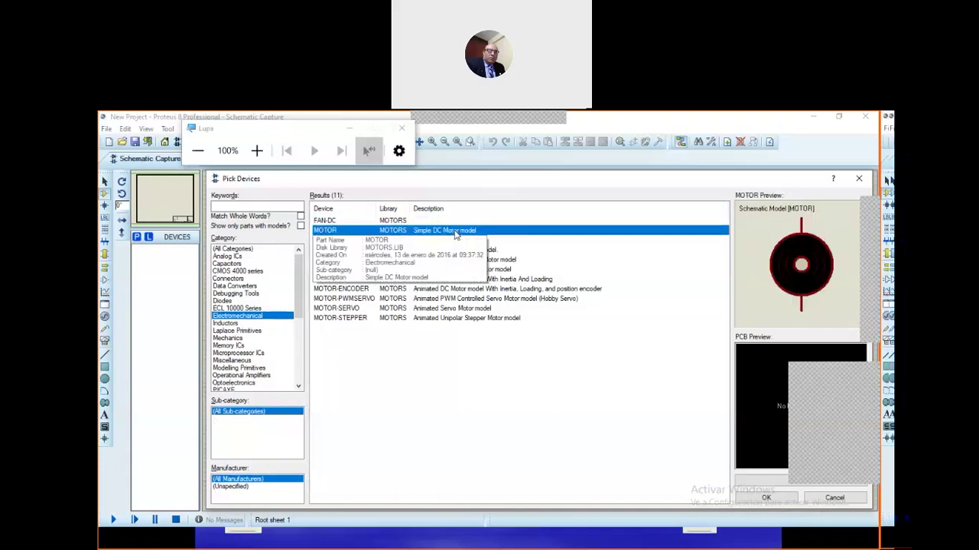
key(Up)
key(Down)
key(Down)
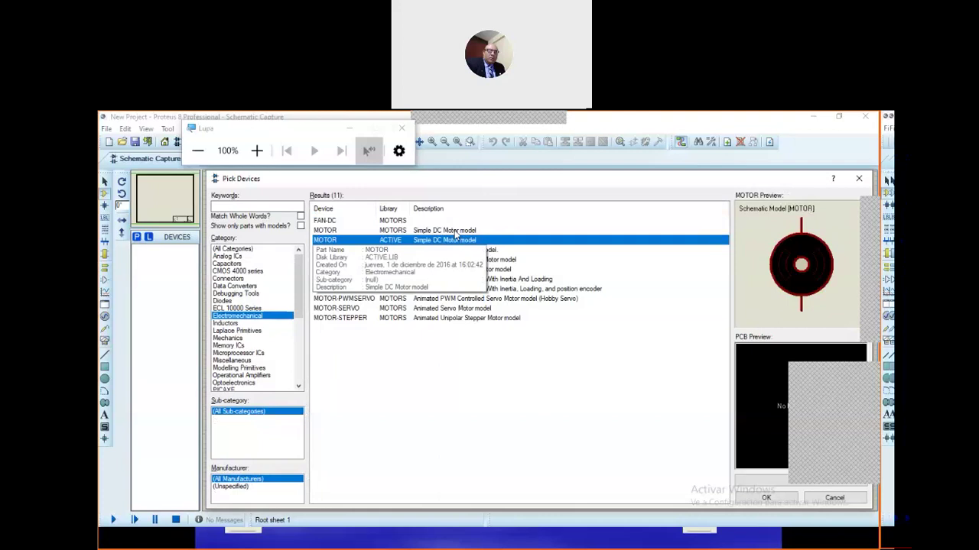
click(815, 352)
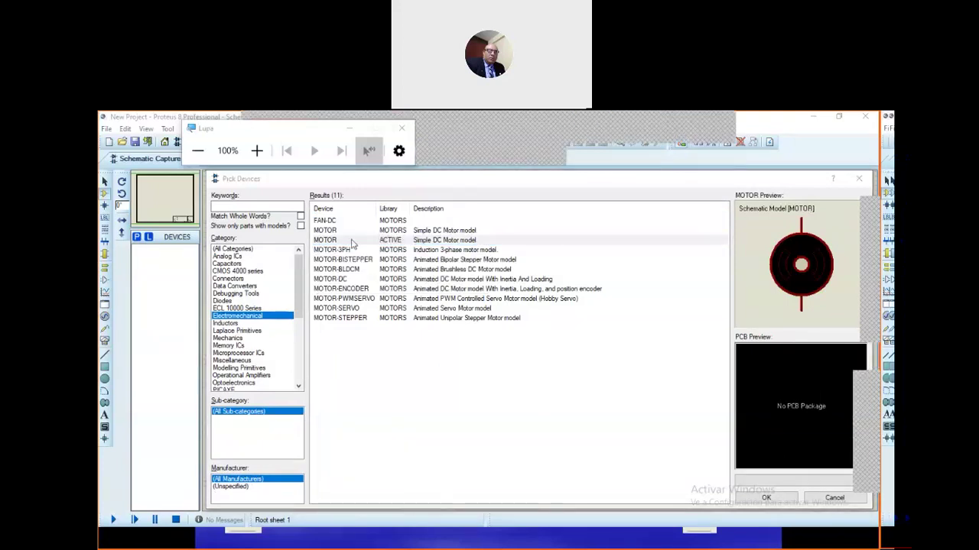
click(343, 252)
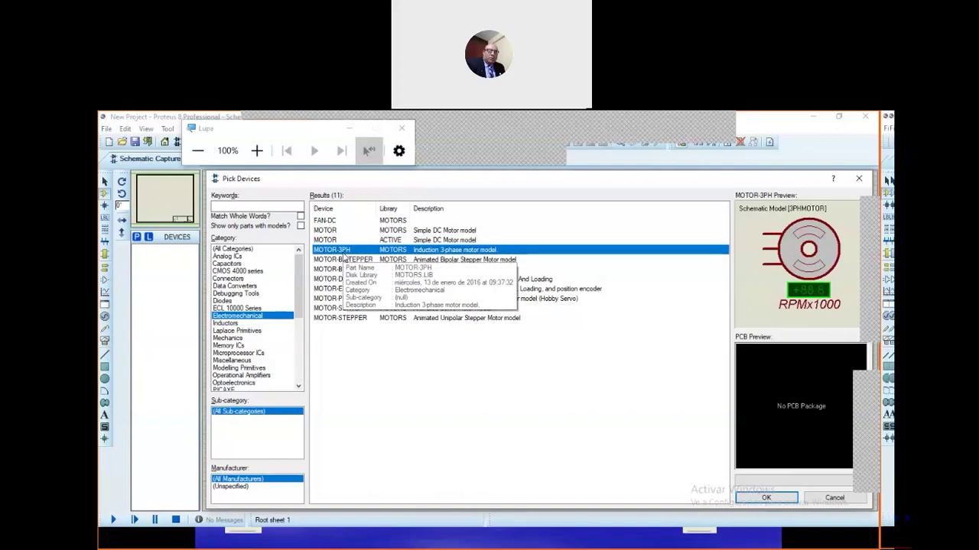
click(345, 260)
click(345, 270)
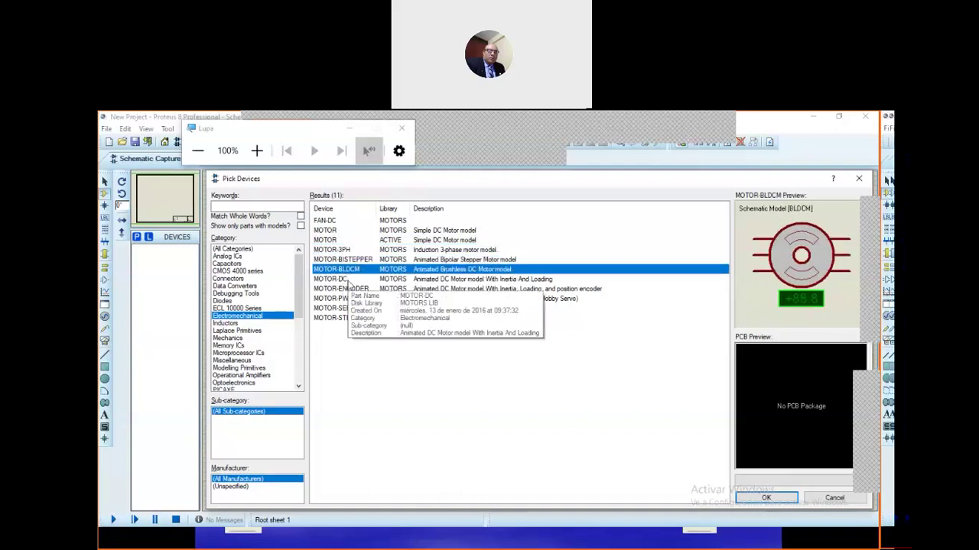
click(345, 280)
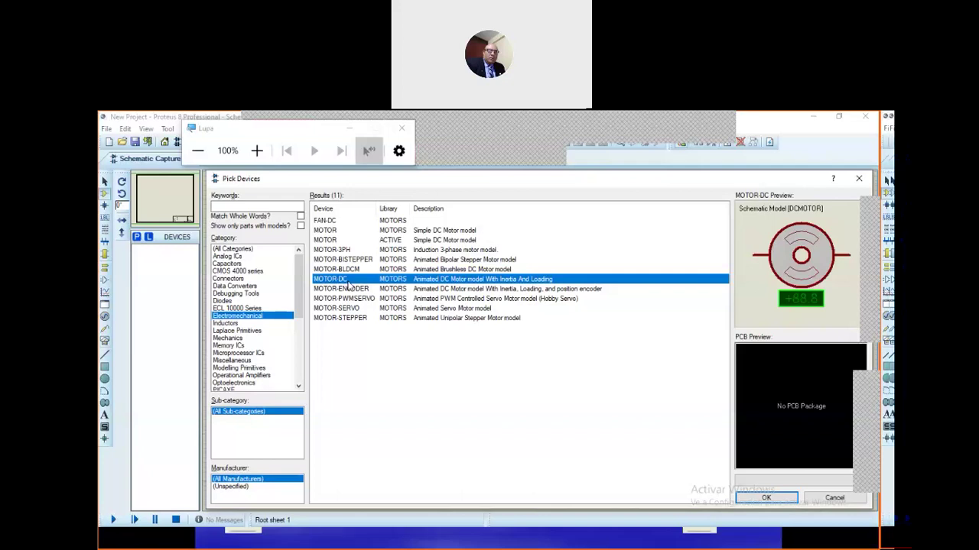
Step: Check the Inductors category, and preview the BLDC-STAR and BLDC-TRIANGLE devices in Mechanics
click(232, 323)
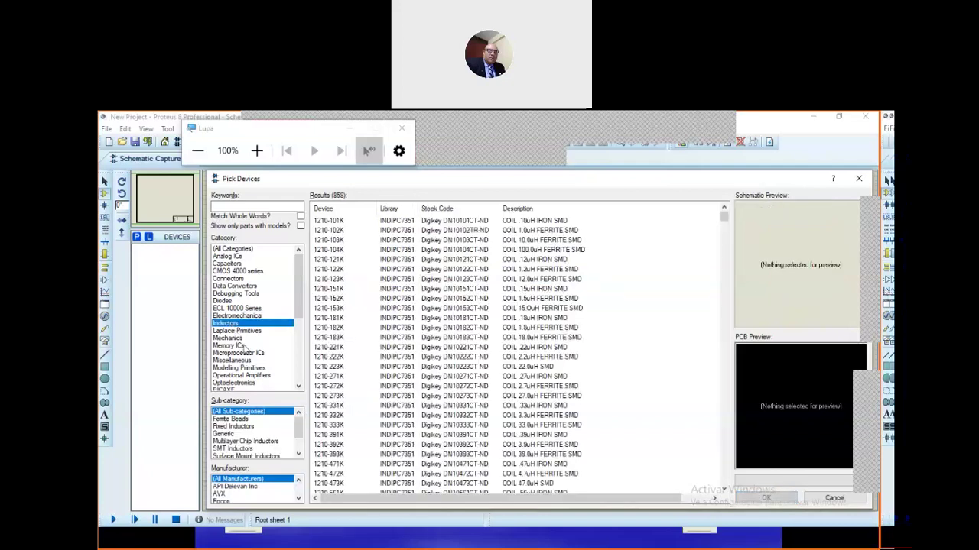
click(266, 338)
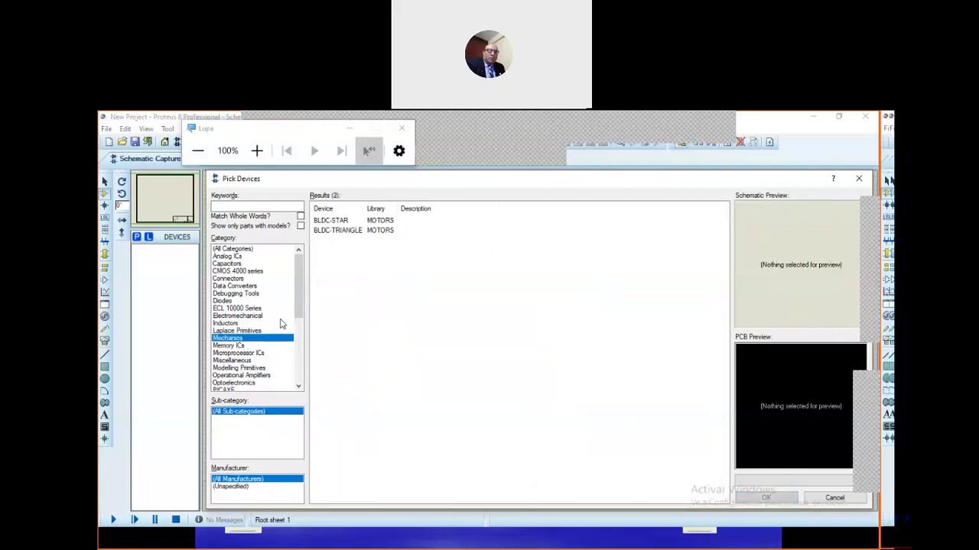
click(354, 220)
click(347, 231)
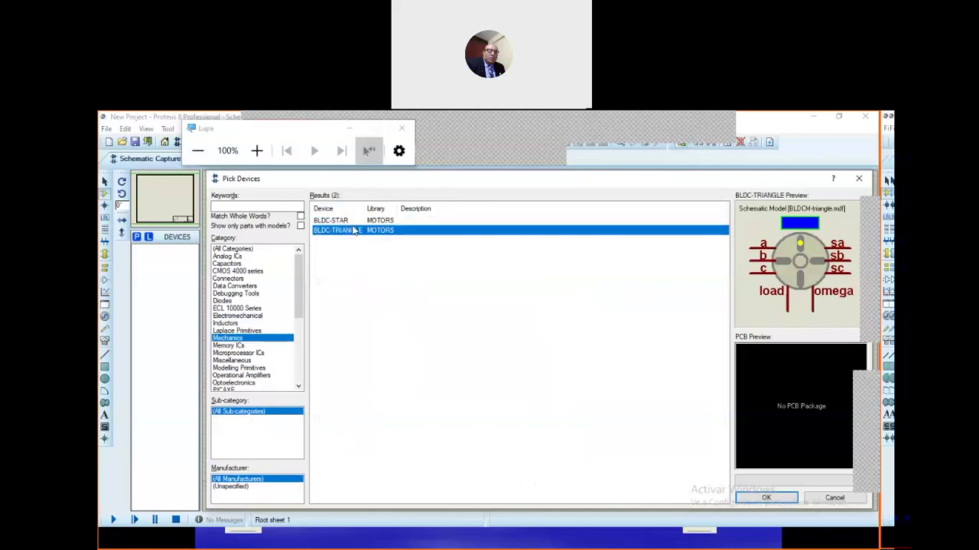
Step: Browse the categories from Microprocessor ICs to Optoelectronics and close the device library without picking a part
click(245, 353)
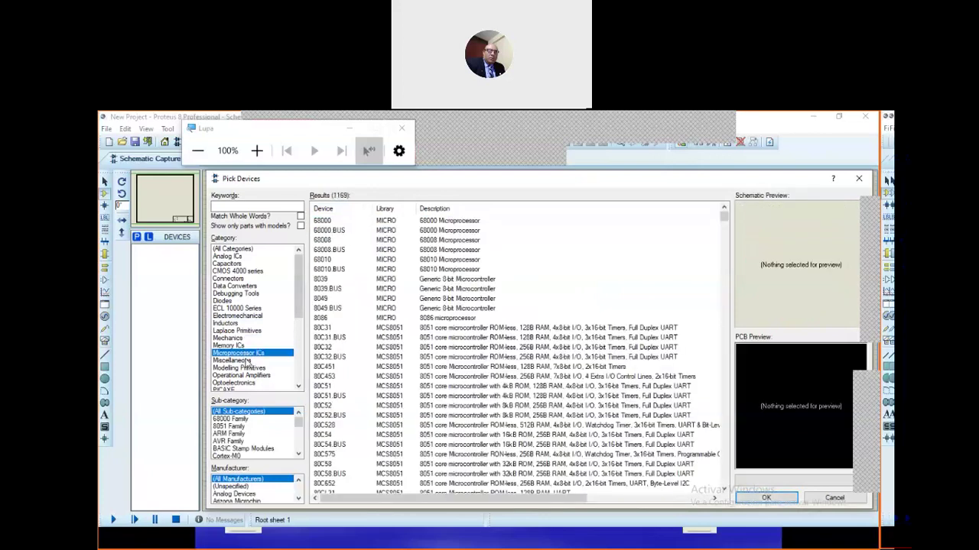
click(246, 361)
click(250, 367)
click(253, 376)
click(247, 383)
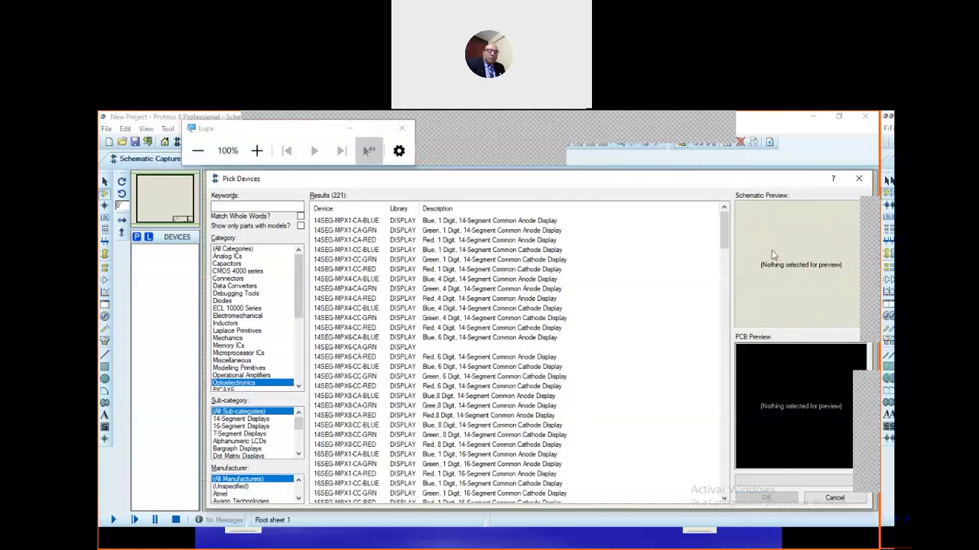
click(858, 178)
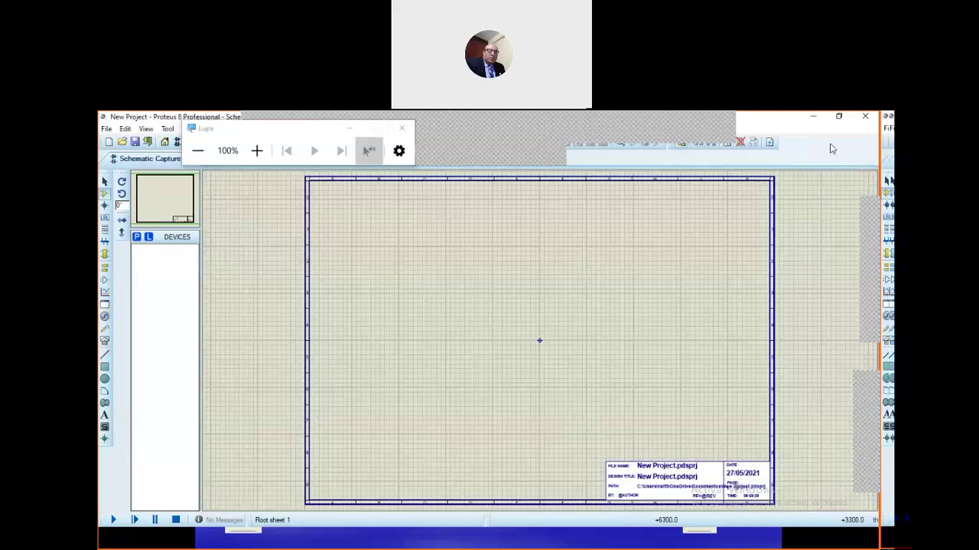
Step: Switch to the PowerPoint slideshow and review the slides on finding the AND gate under Simulator Primitives, sub-category Gates
key(alt+Tab)
click(527, 321)
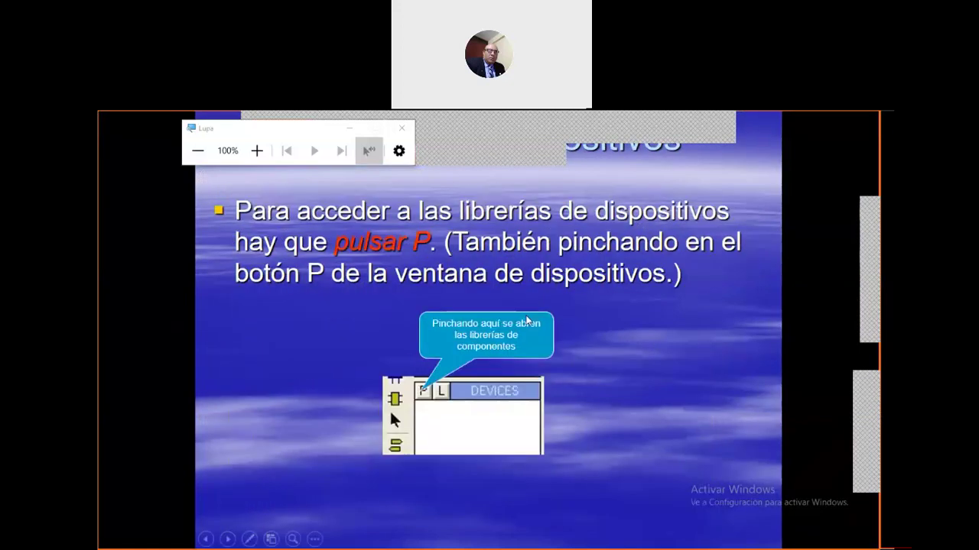
key(Right)
key(Right)
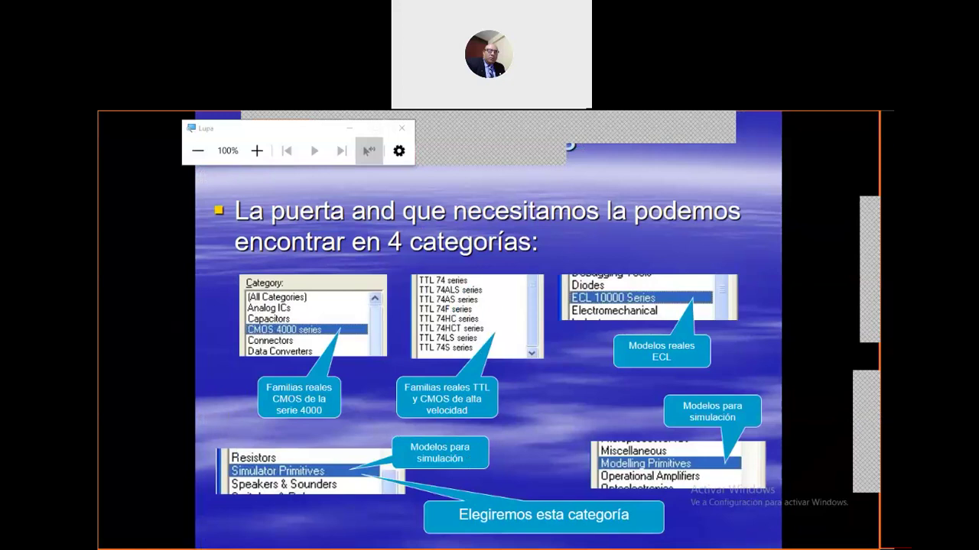
key(Right)
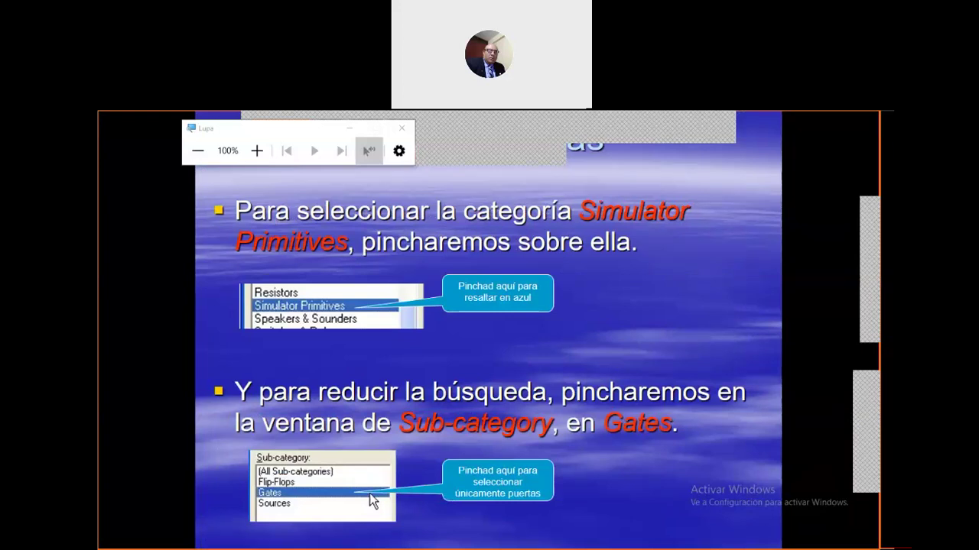
key(Right)
key(Left)
key(Right)
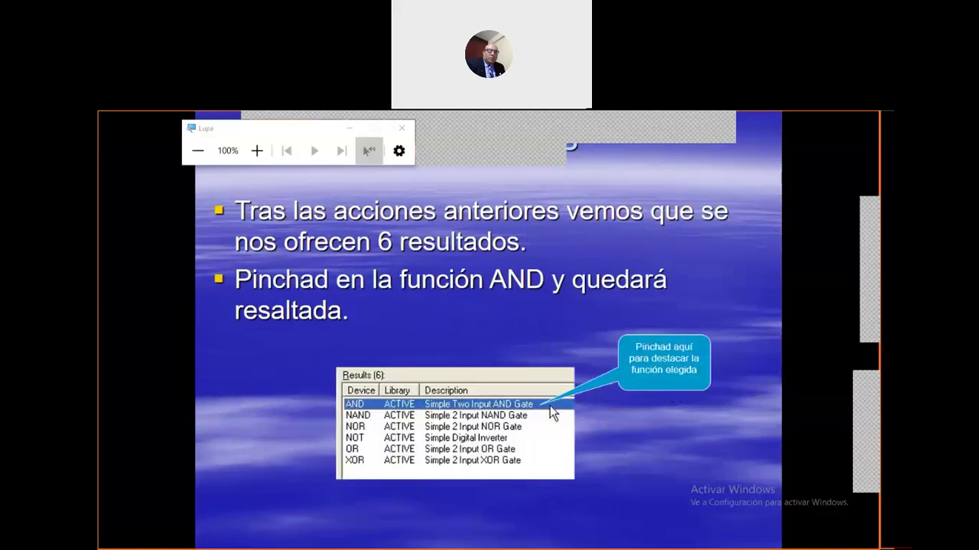
key(Left)
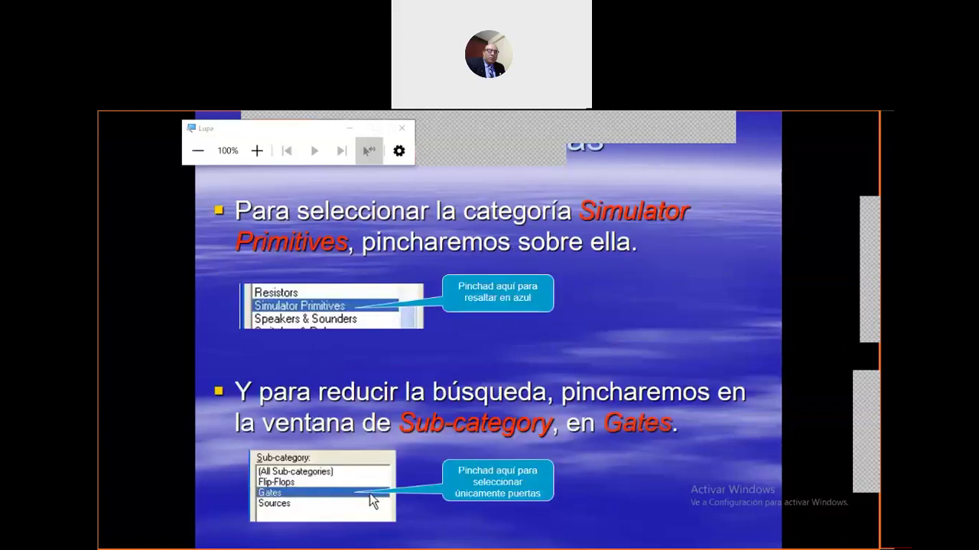
Step: Switch back to the Proteus schematic and raise the screen magnification to 200%
key(alt+Tab)
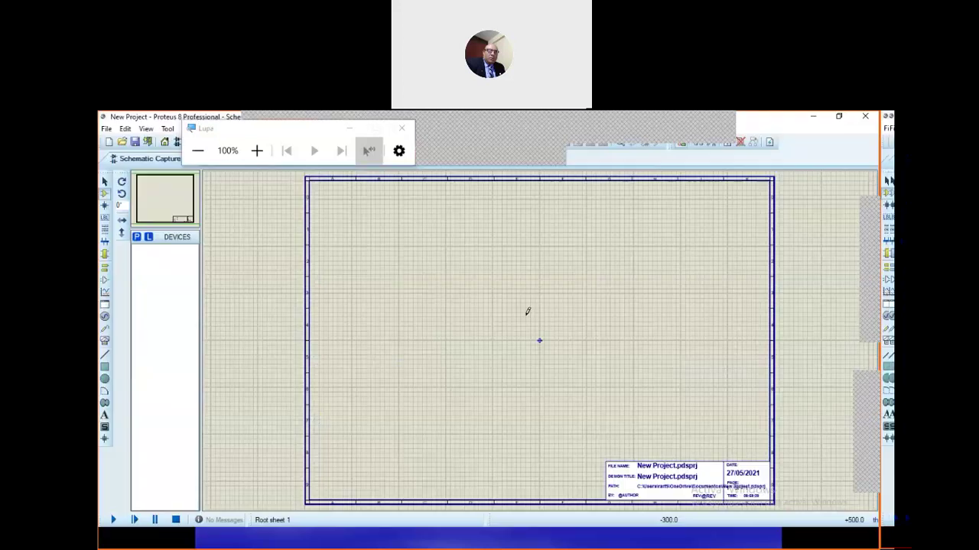
click(257, 150)
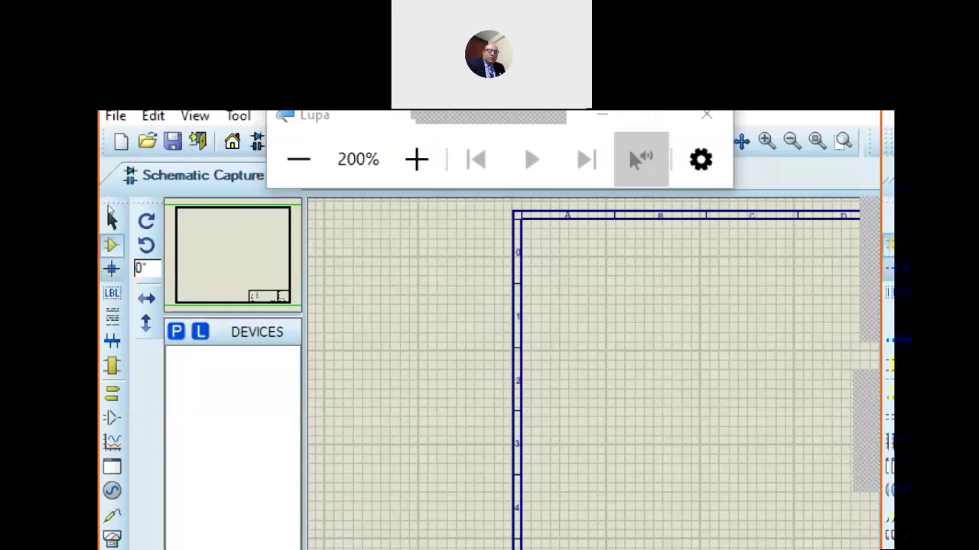
key(alt+Tab)
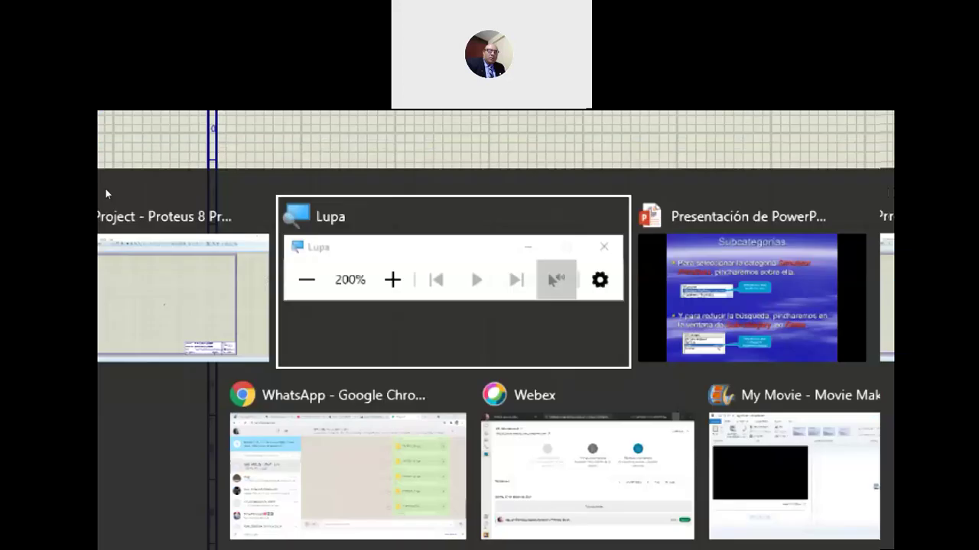
key(Tab)
key(Tab)
key(Tab)
key(Tab)
key(Tab)
key(Tab)
key(Tab)
key(Tab)
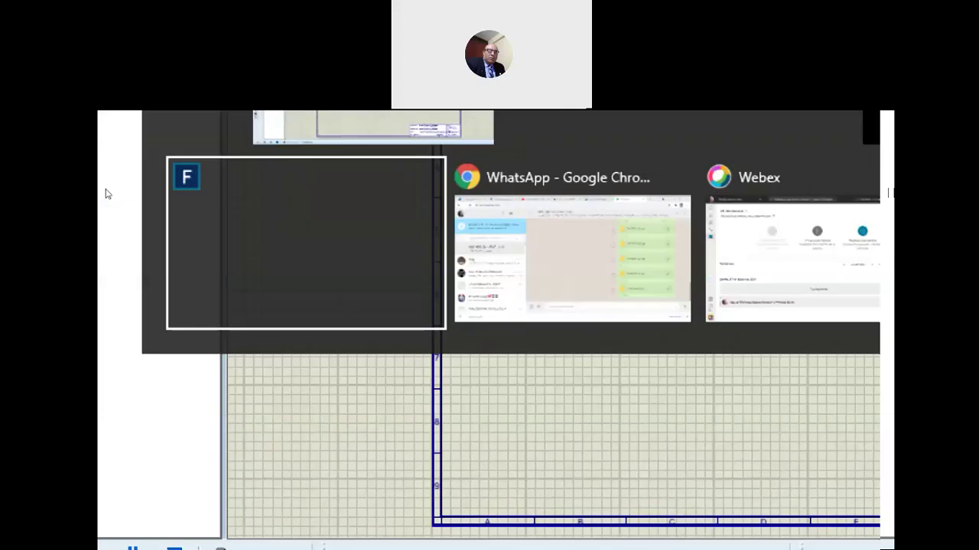
key(Tab)
key(Tab)
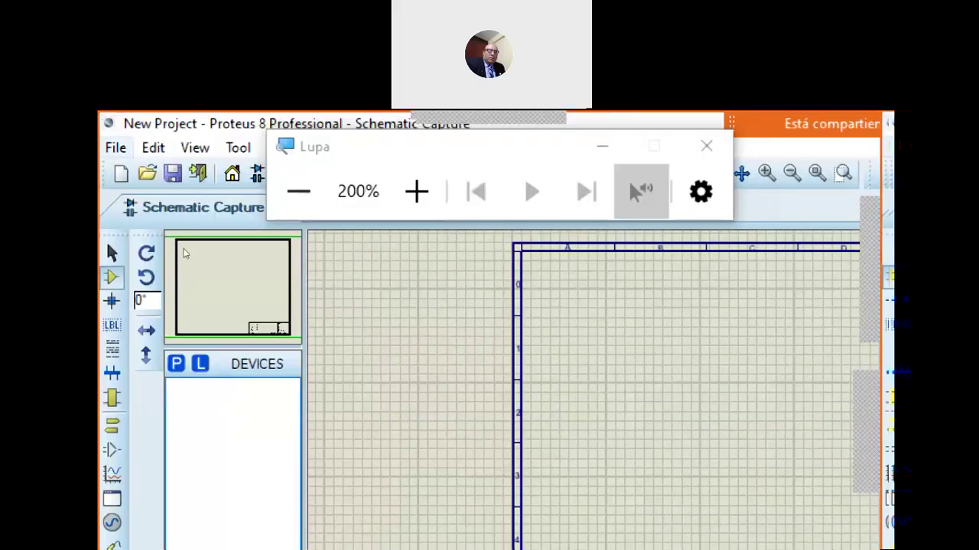
Step: Open the device library, reset the screen magnification to 100%, and preview the Animated sub-category of Capacitors
key(p)
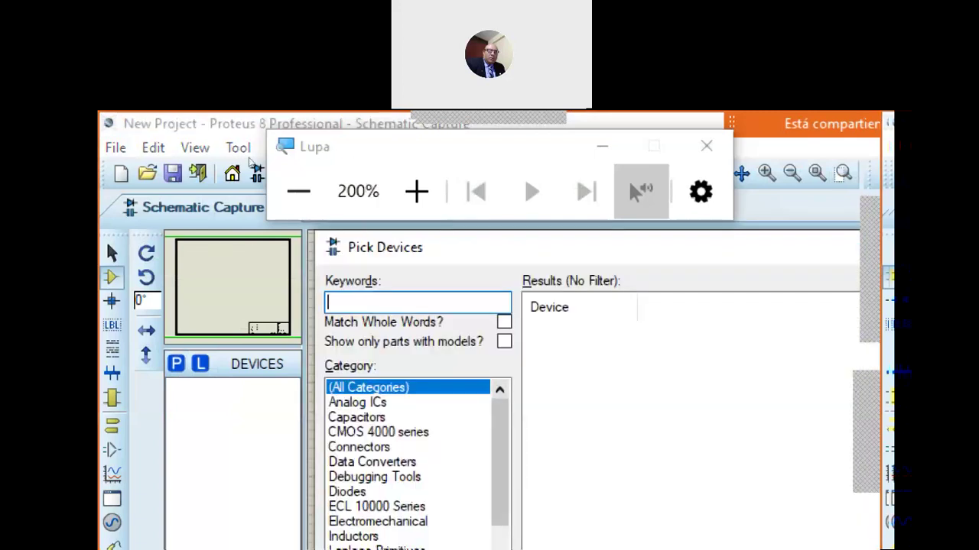
click(298, 191)
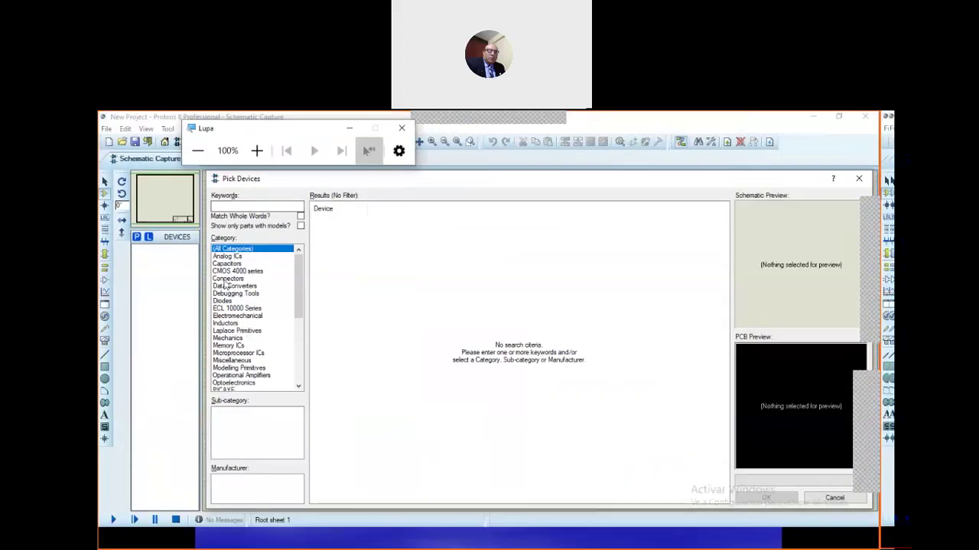
click(232, 264)
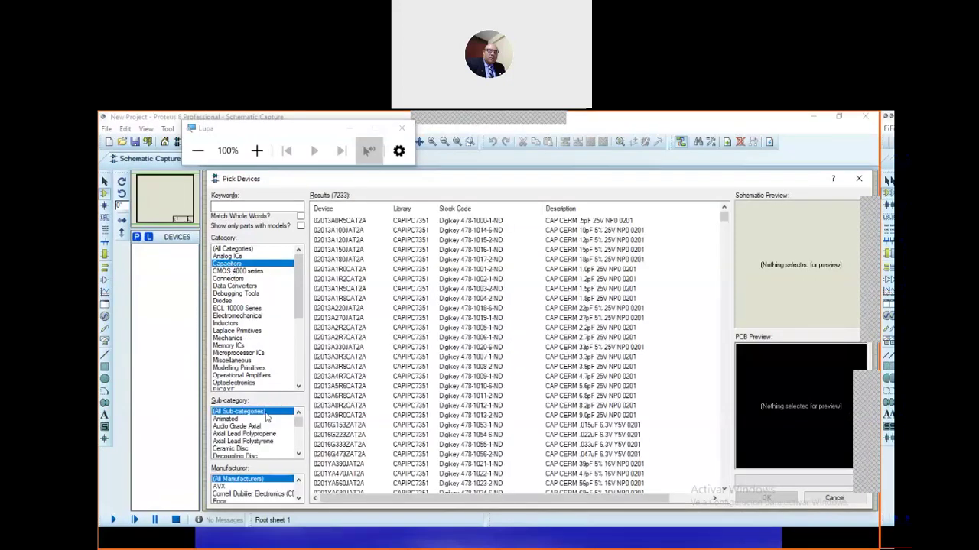
click(230, 420)
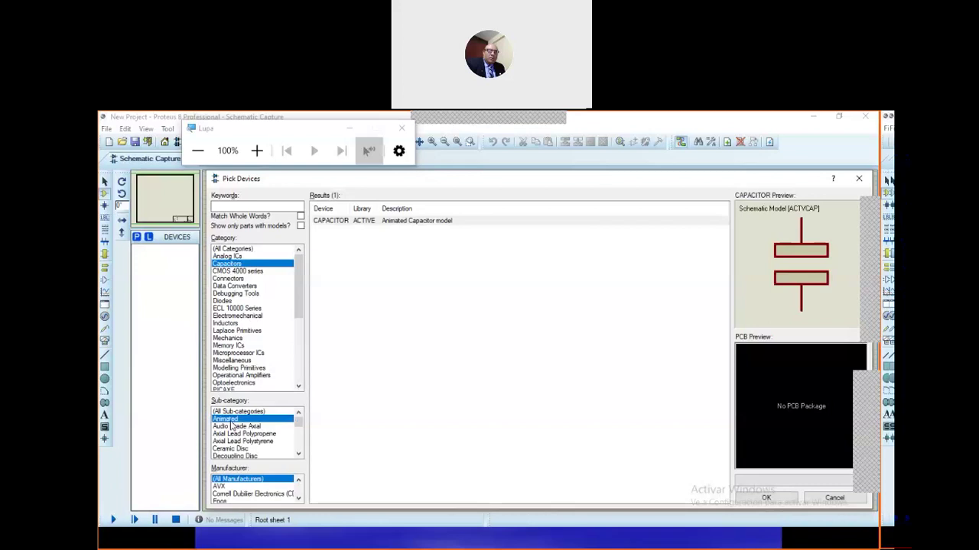
Step: Filter the animated capacitors by manufacturer, trying Cornell Dubilier Electronics and Maplin
click(239, 495)
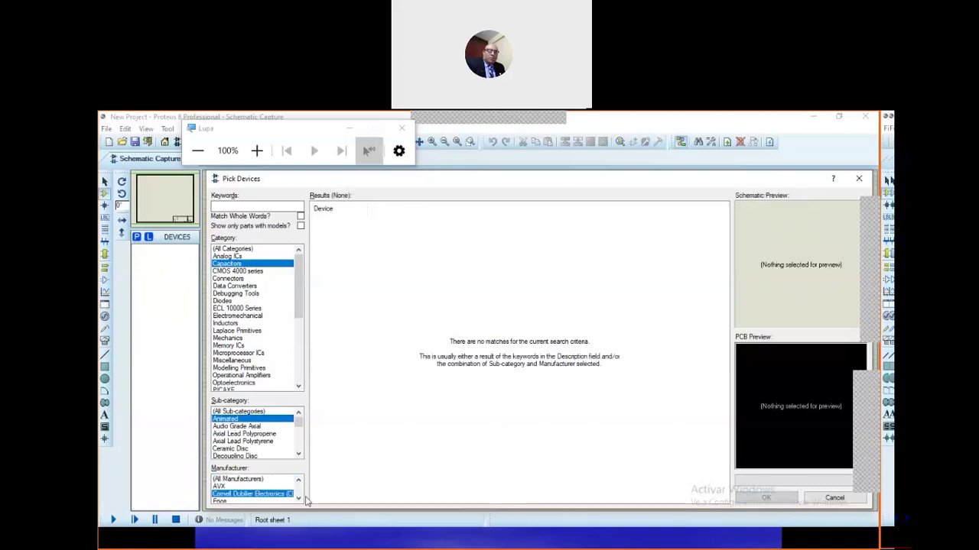
scroll(299, 497, down, 3)
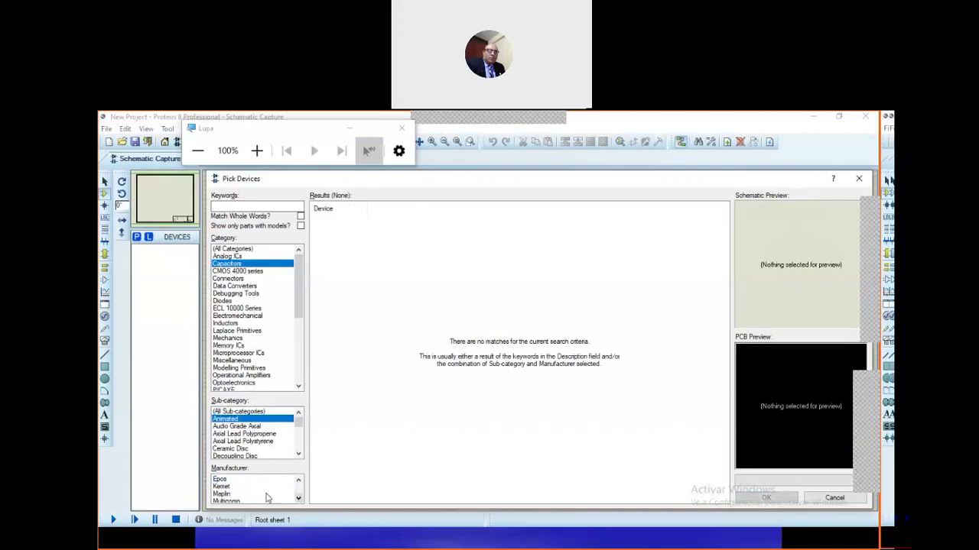
click(219, 488)
click(232, 495)
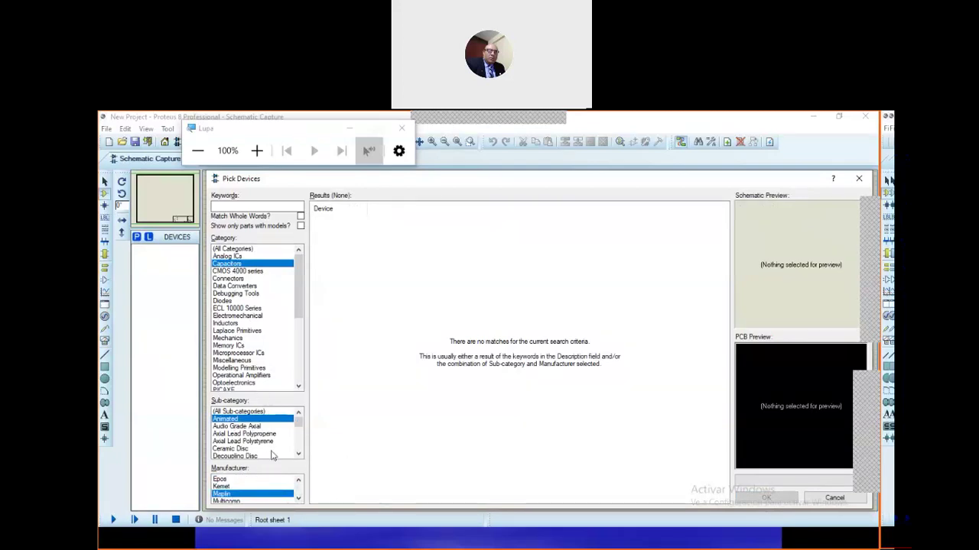
Step: Raise the screen magnification to 200% and search the device library for the keywords "resistor gen"
click(243, 204)
click(257, 151)
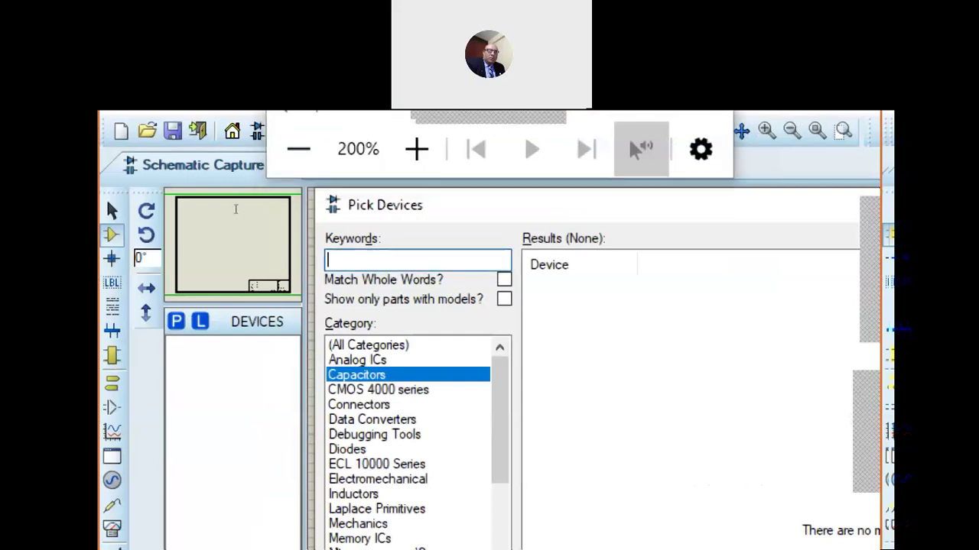
text(resis)
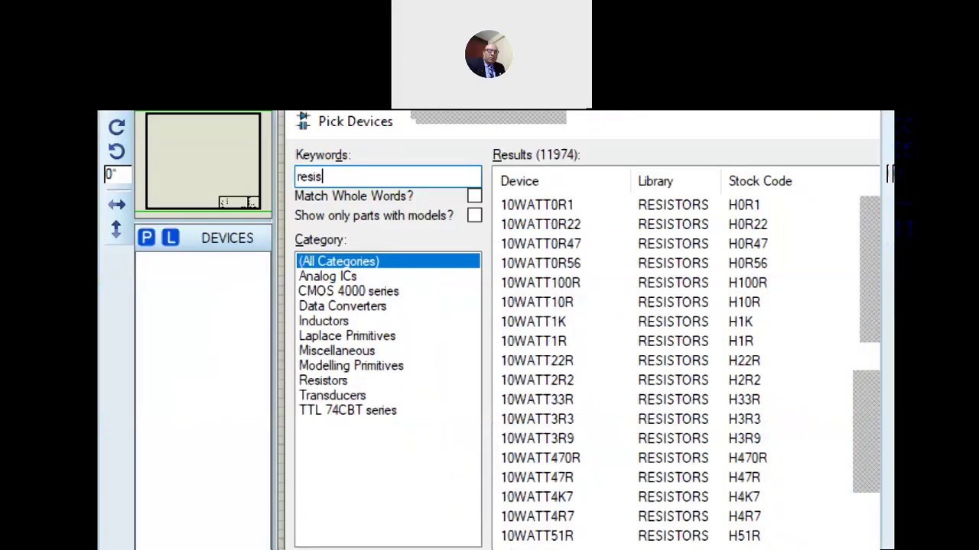
text(tor gen)
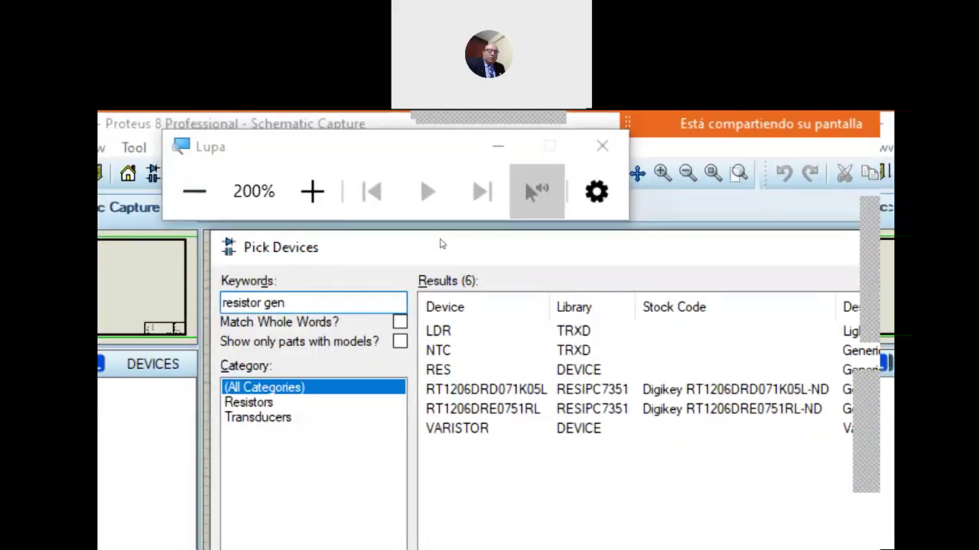
Step: Look through the generic resistor results by selecting the RES, VARISTOR and NTC devices
click(438, 370)
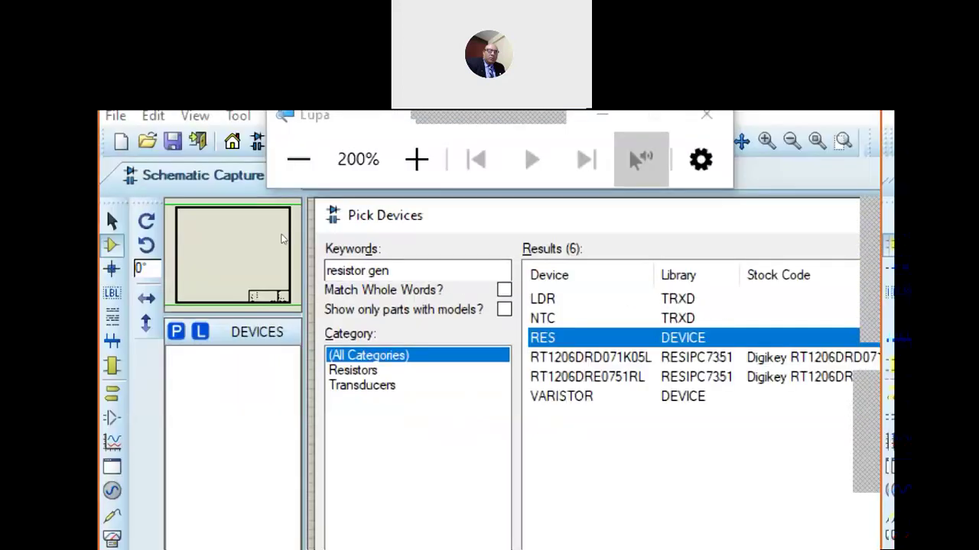
click(608, 396)
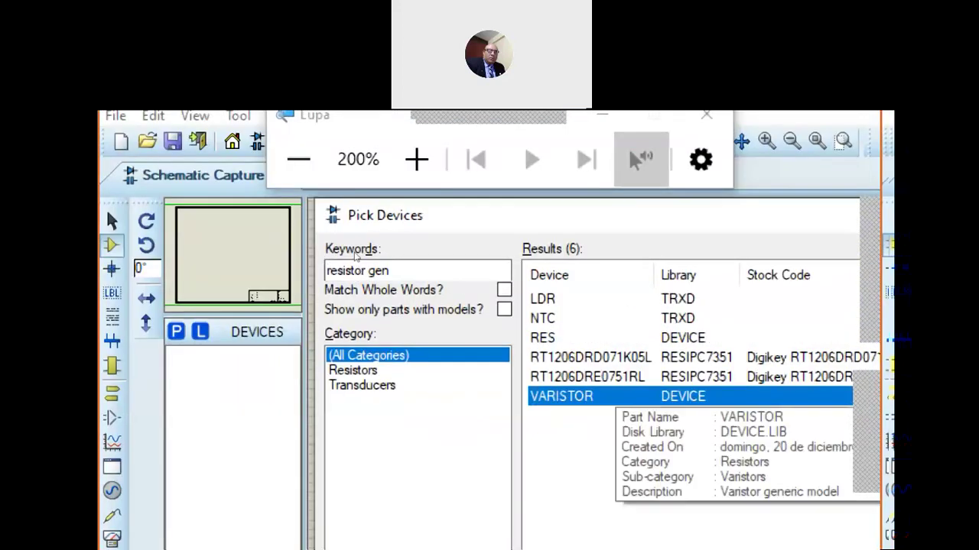
key(Home)
key(Down)
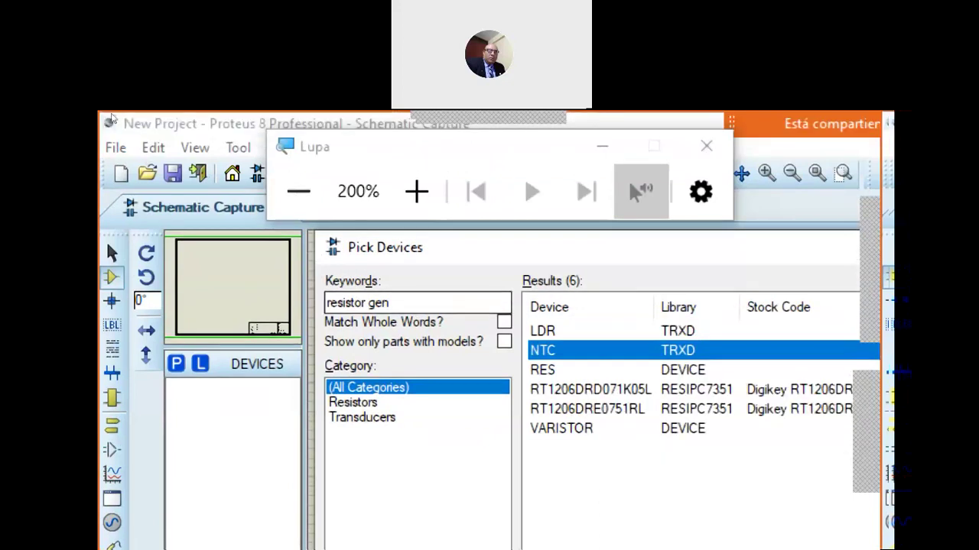
Step: Reset the magnification to 100%, close the magnifier, and close the device library without picking a part
click(298, 191)
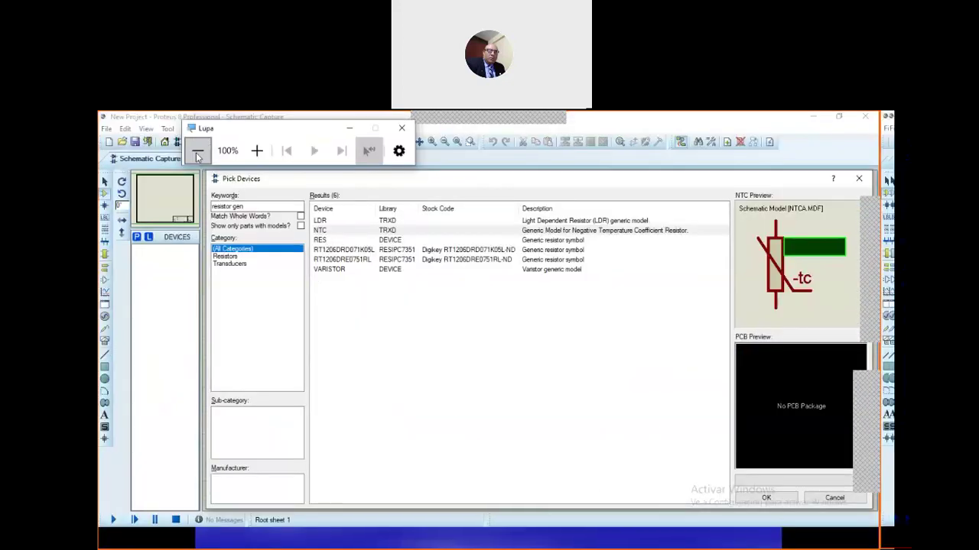
click(401, 128)
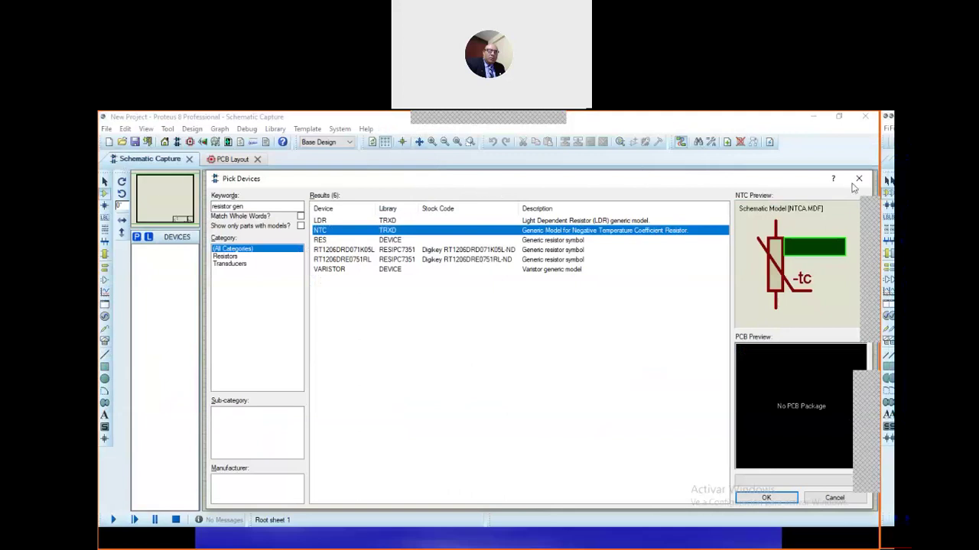
click(859, 179)
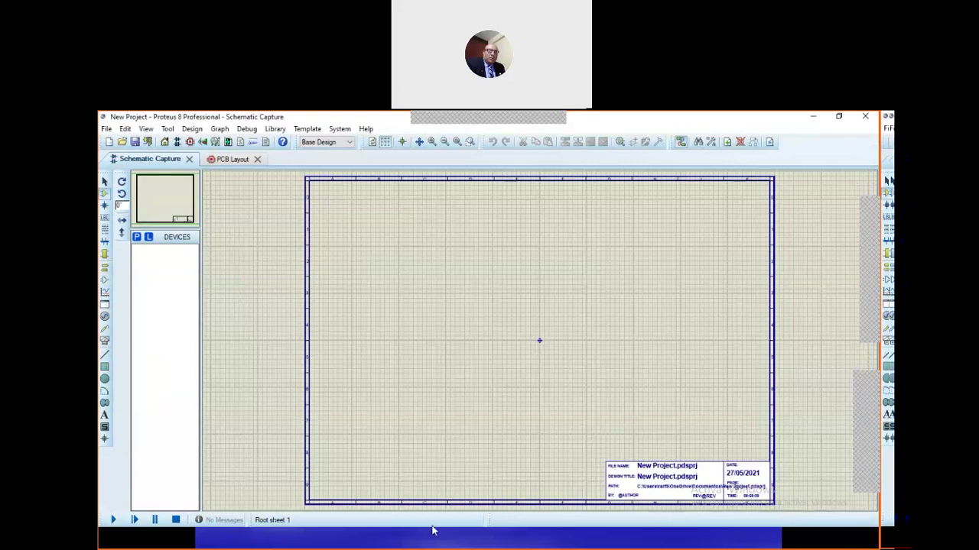
Step: Switch to the PowerPoint slideshow and review the slides on selecting the AND result, its preview, and non-simulable models
key(alt+Tab)
click(369, 494)
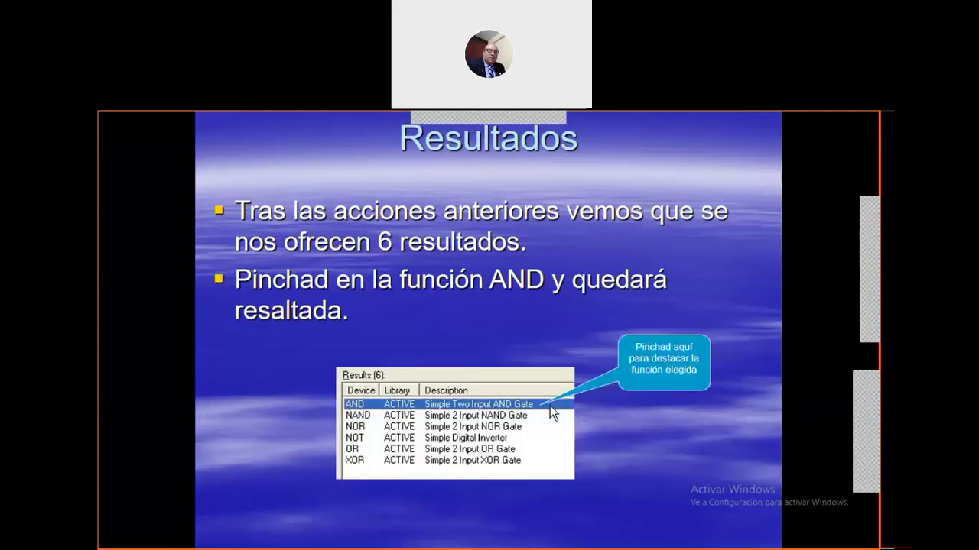
key(Right)
key(Right)
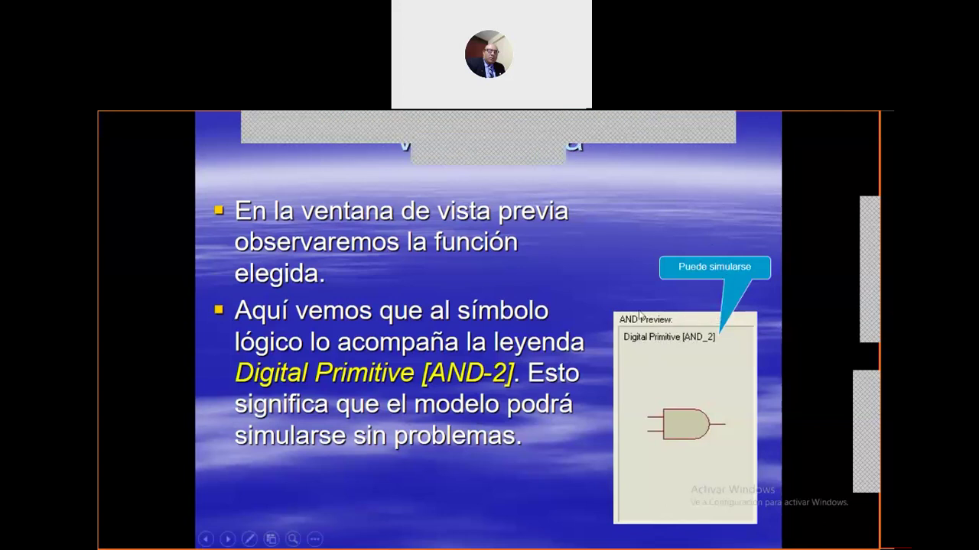
click(681, 339)
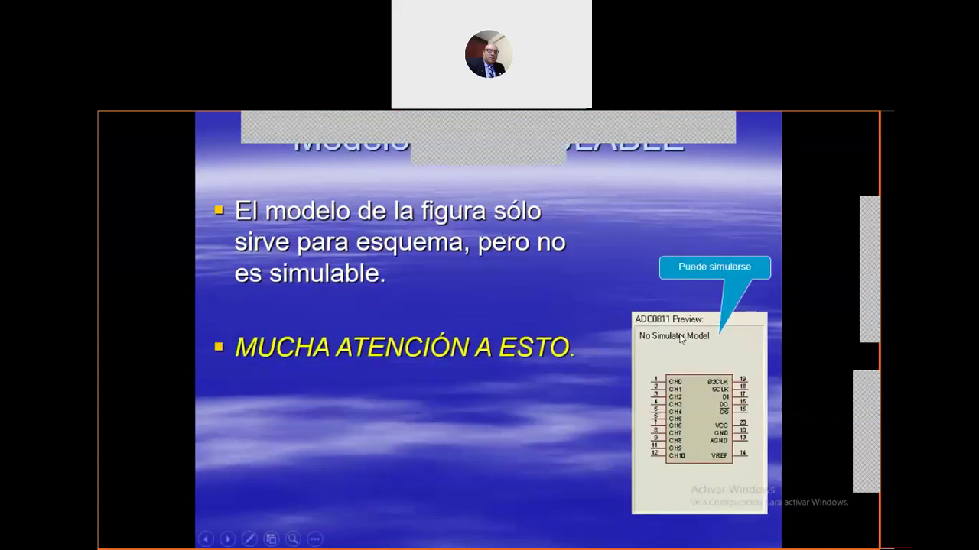